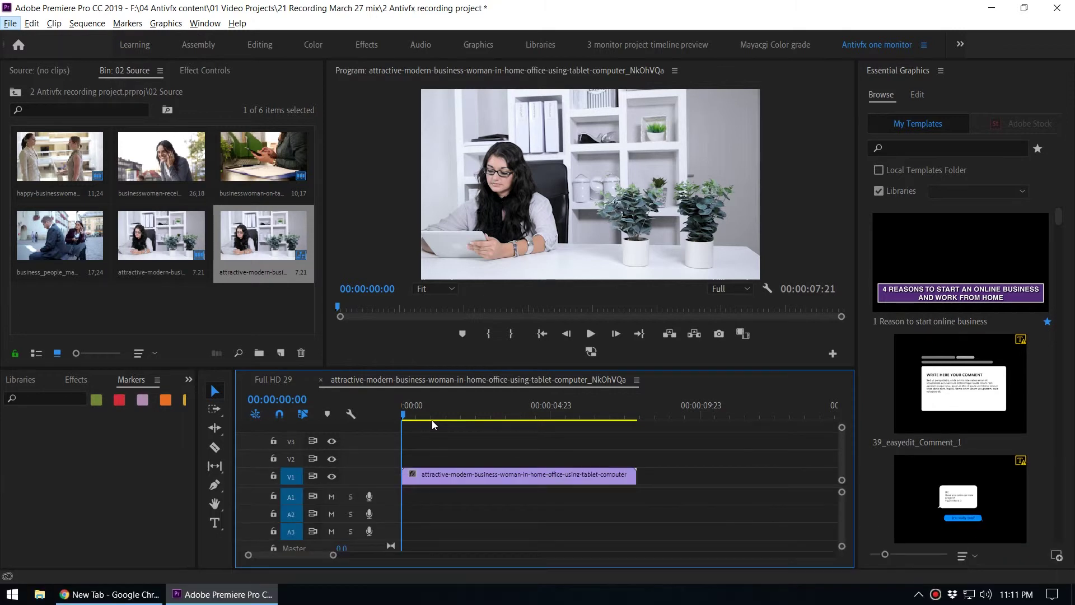
Step: Widen the Markers panel slightly and park the playhead at 00:00:01:11
left_click(438, 419)
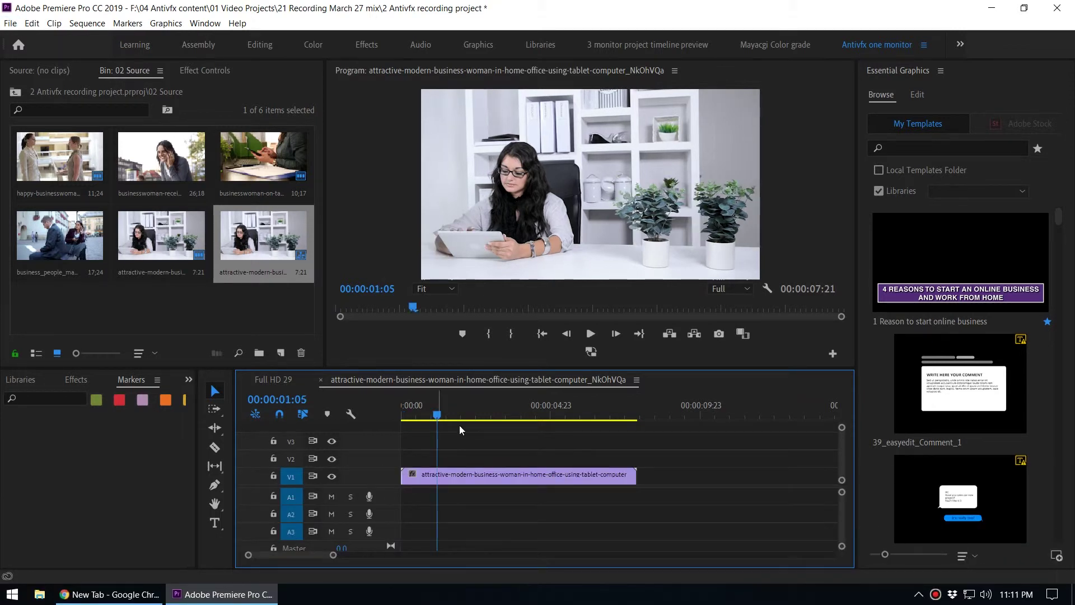
left_click(118, 478)
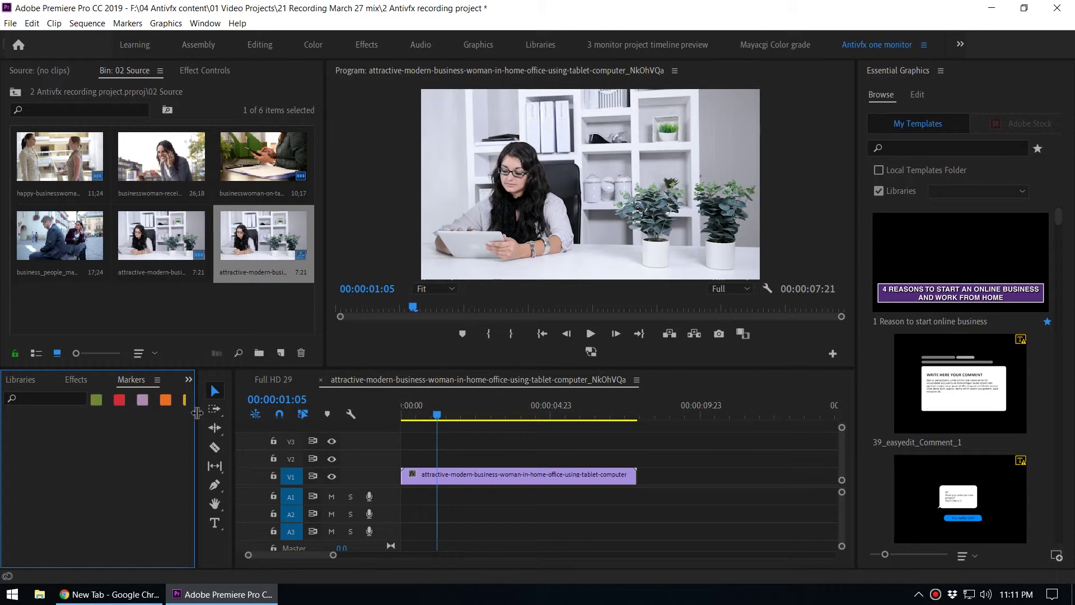
left_click_drag(198, 413, 216, 413)
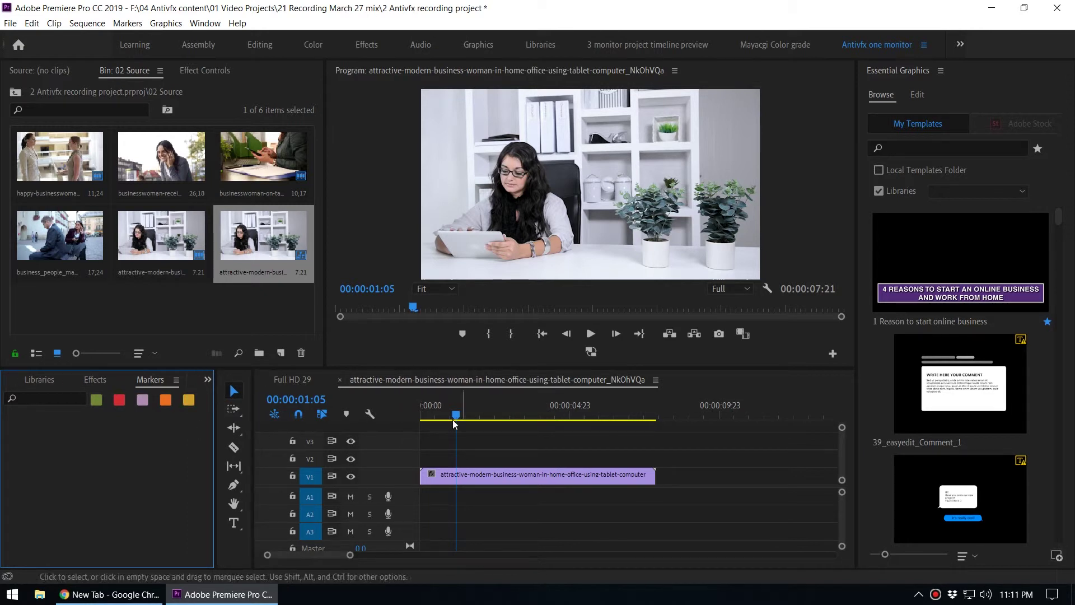
left_click_drag(454, 424, 464, 424)
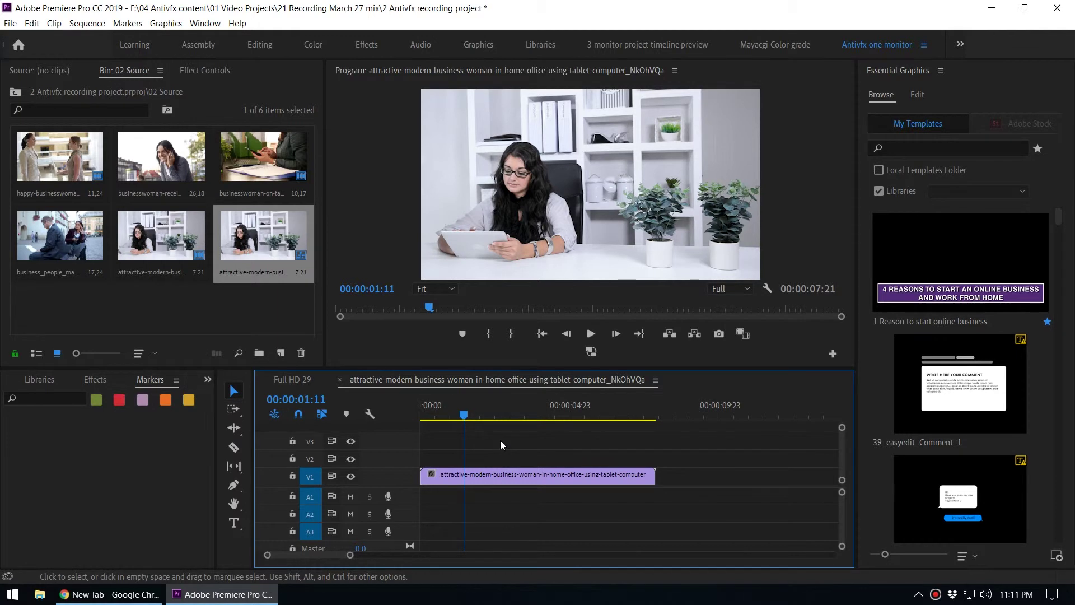
Step: Add a sequence marker at 00:00:01:11 with the comment 'add LTD here'
key("m")
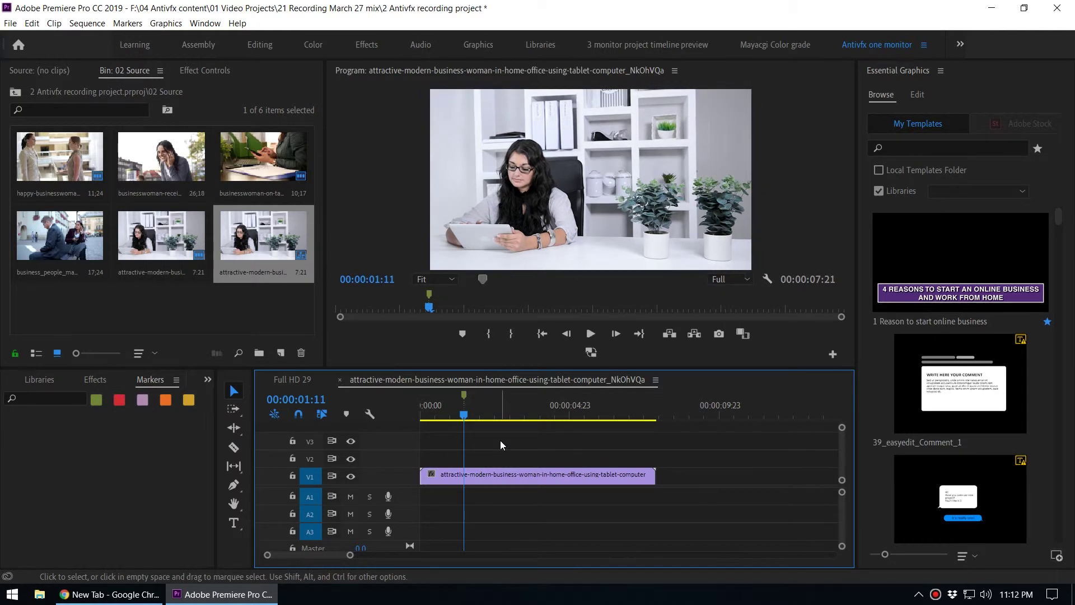
key("m")
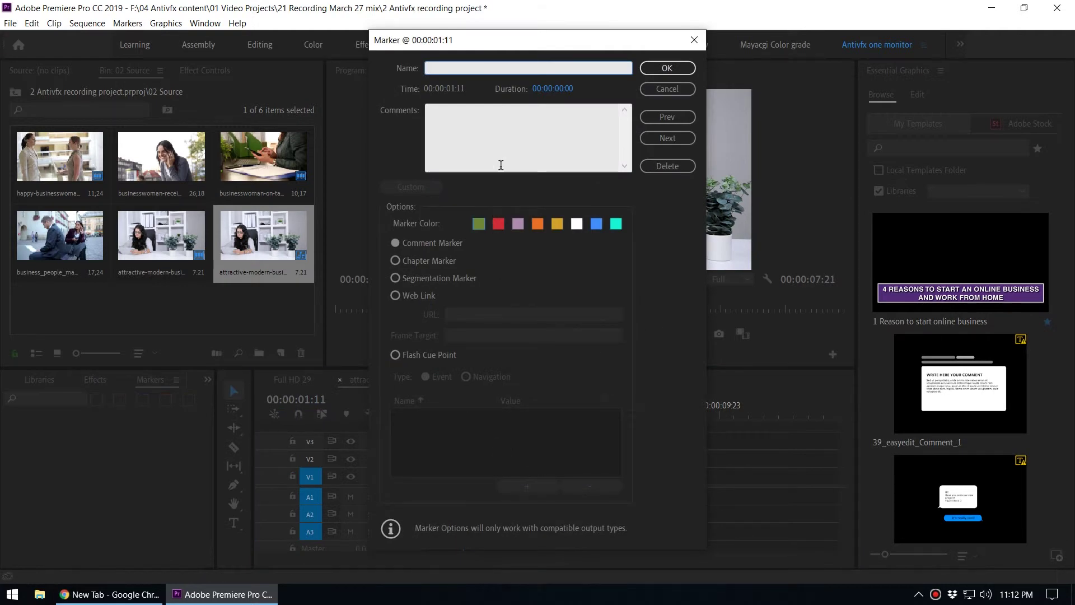
left_click_drag(483, 40, 466, 40)
left_click(471, 139)
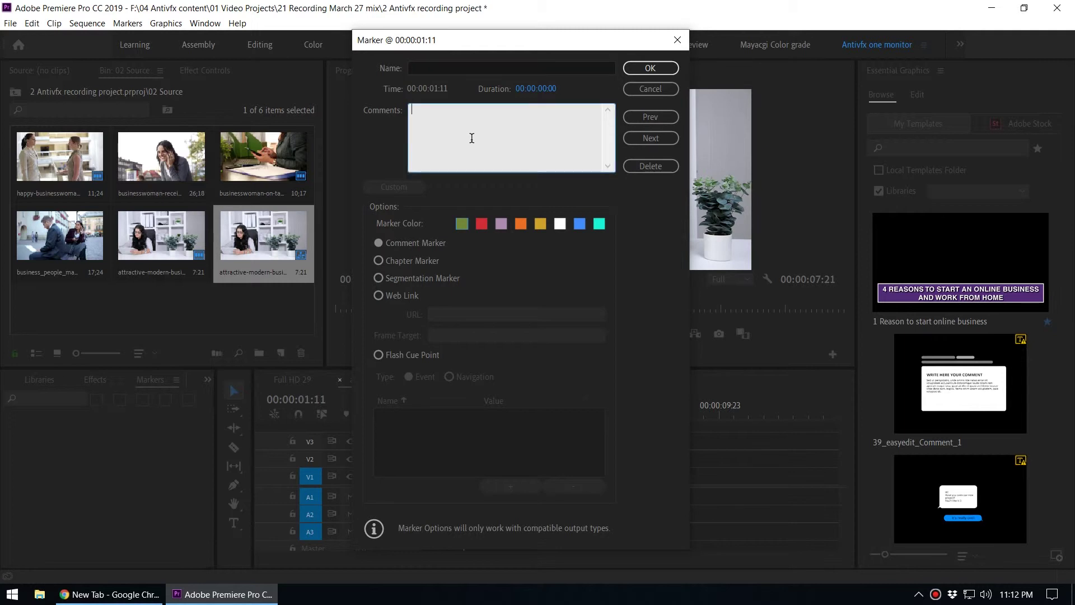
left_click_drag(461, 45, 682, 102)
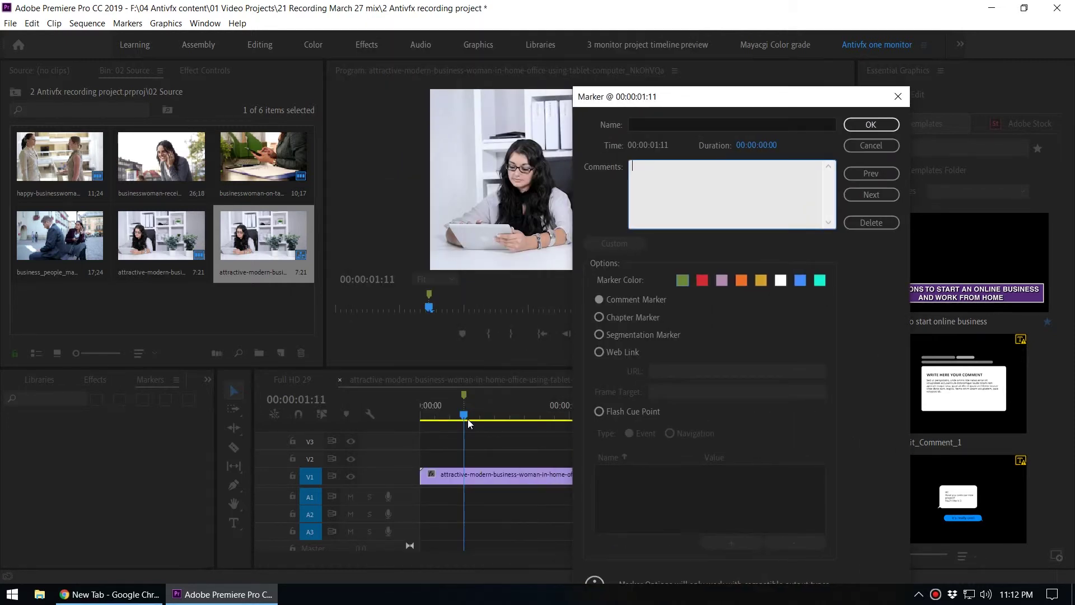
left_click_drag(704, 108, 707, 85)
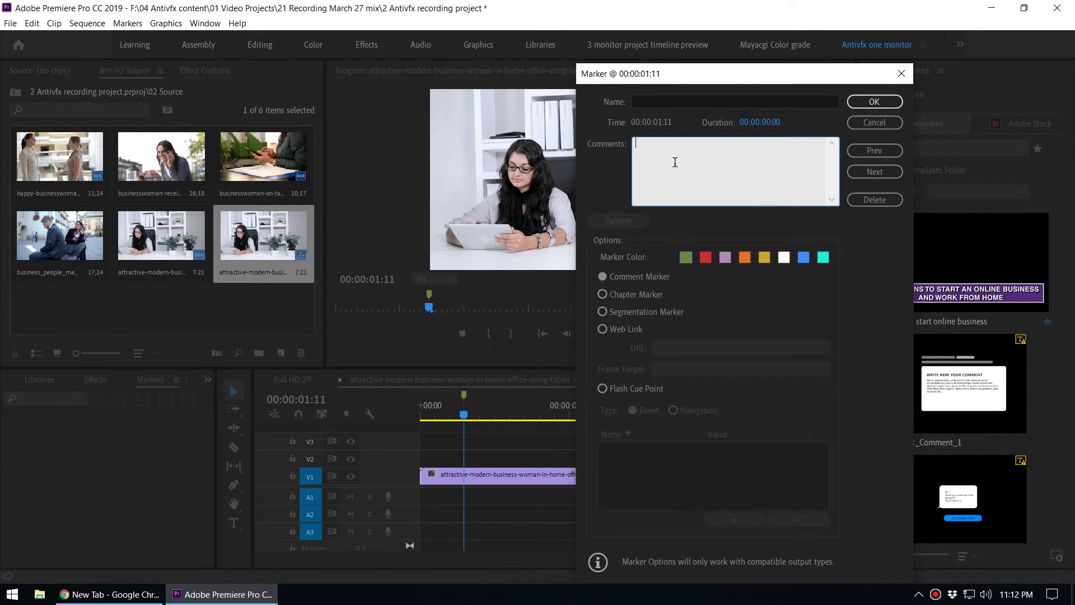
type("add LTD here")
left_click(874, 103)
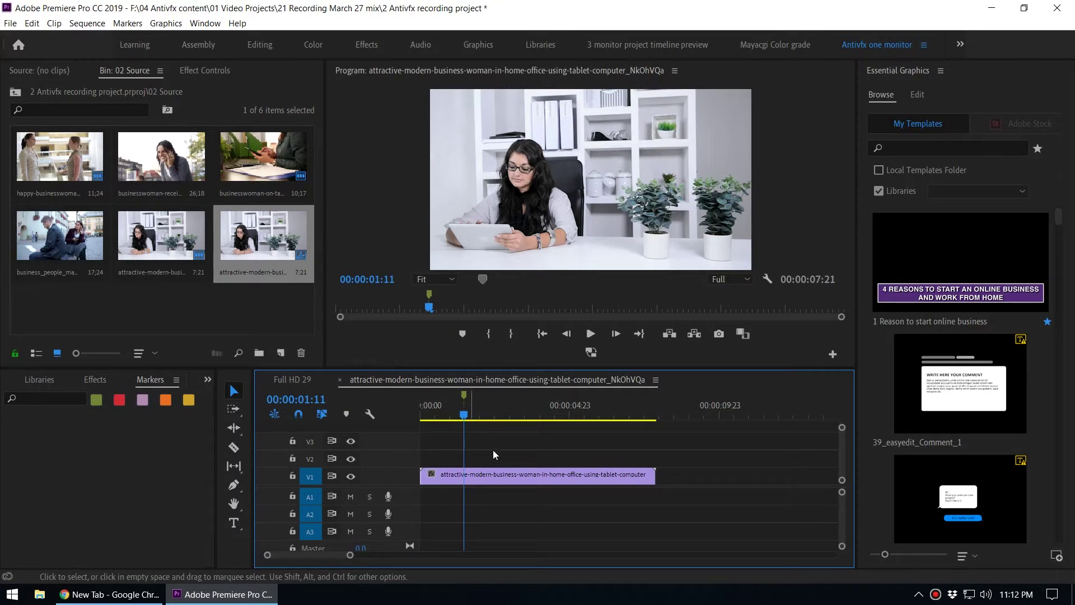
Step: Set the 'add LTD here' marker's duration to 00:00:02:00
key("m")
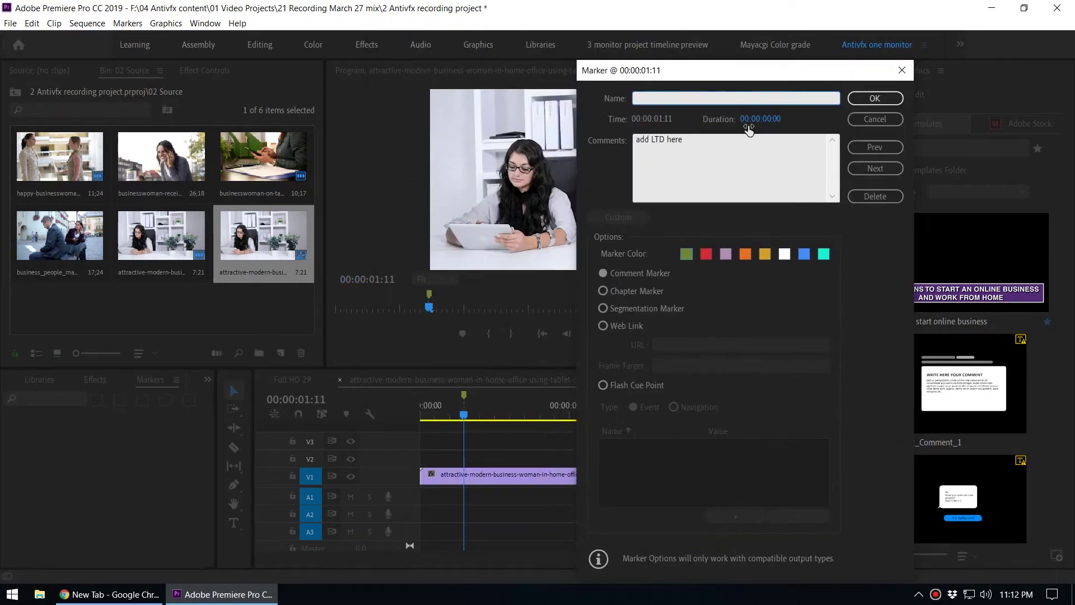
left_click(770, 119)
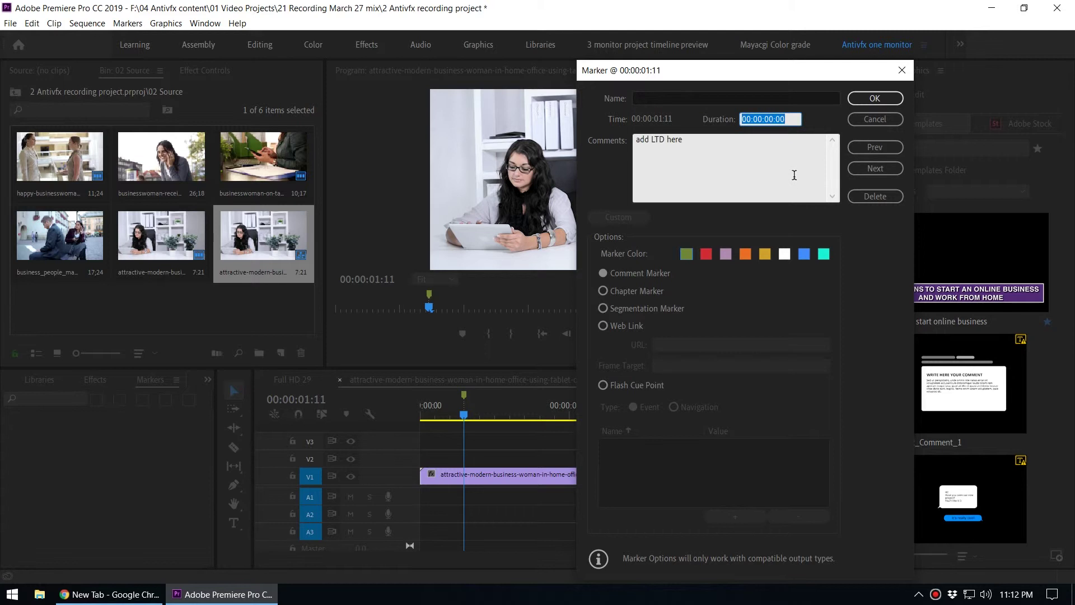
type("200")
left_click(829, 115)
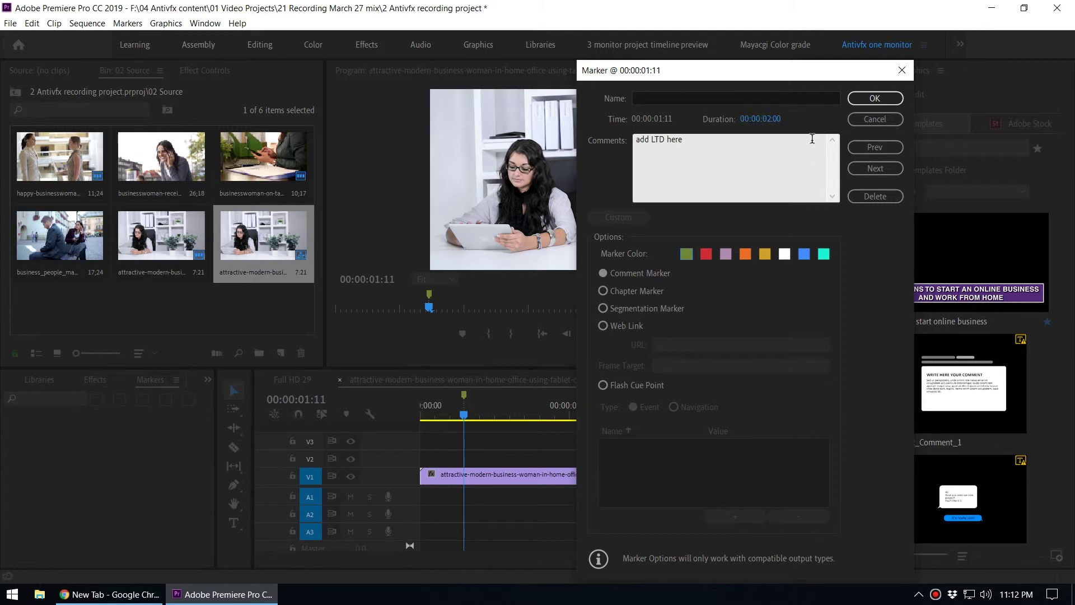
left_click(869, 99)
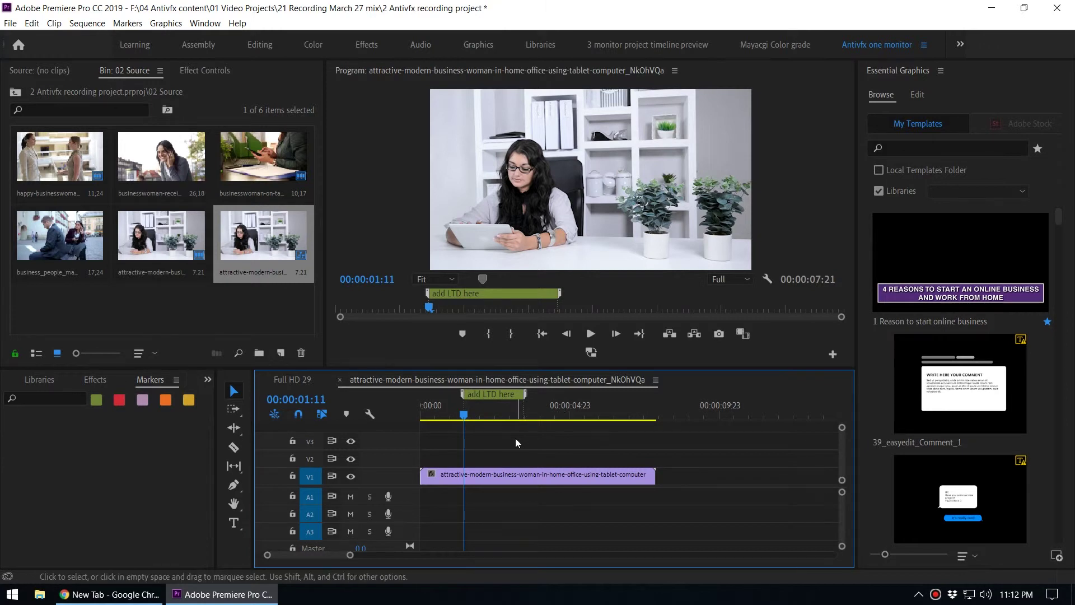
Step: Focus the Markers panel and maximize it with the ` key
left_click(126, 466)
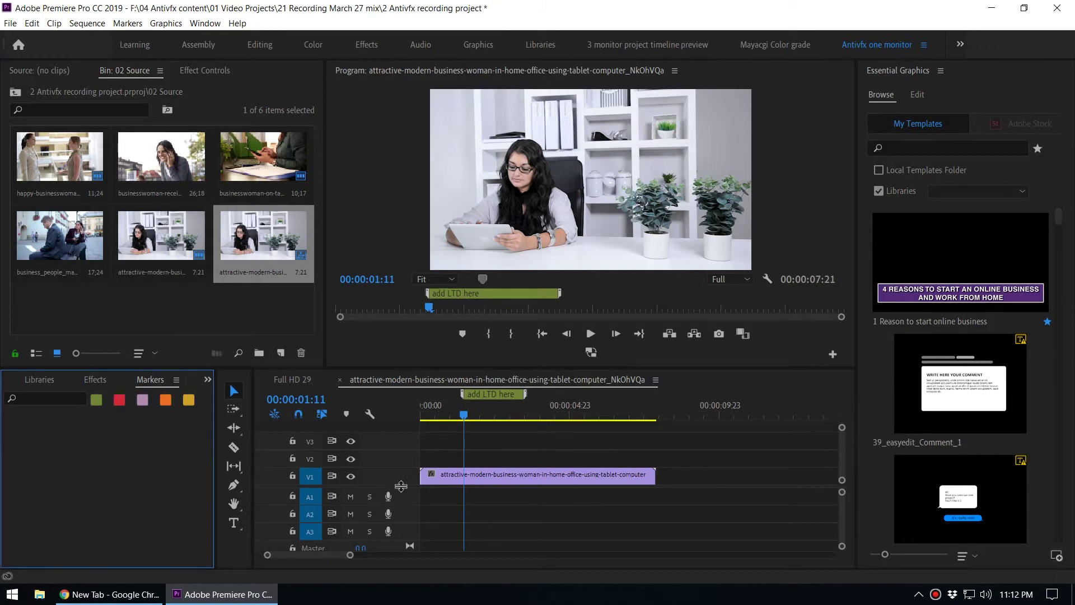
left_click(486, 483)
left_click(136, 471)
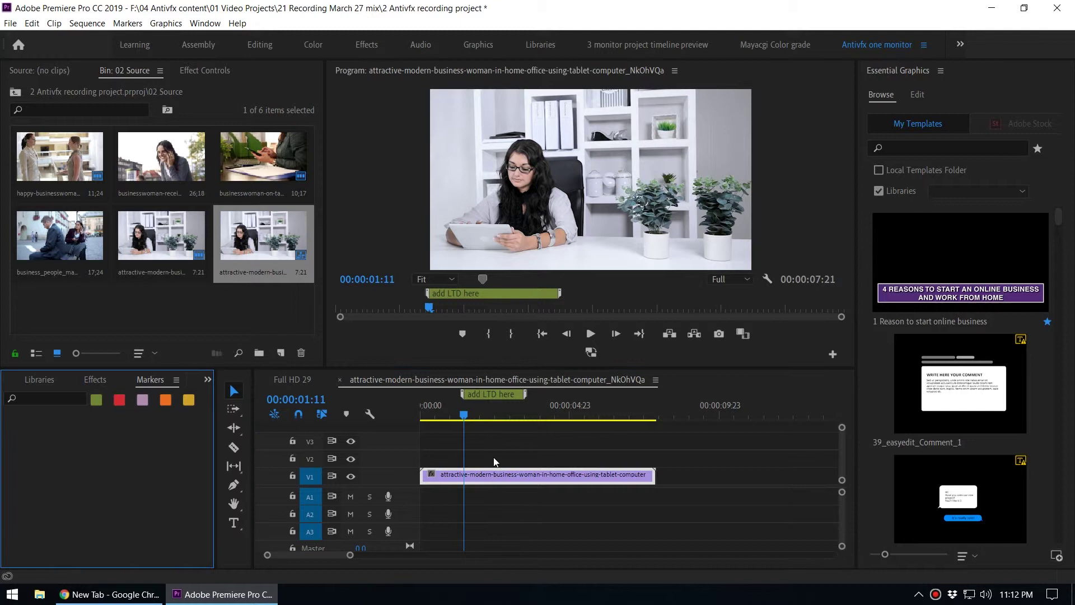
left_click(489, 478)
left_click(115, 472)
left_click(208, 379)
left_click(162, 473)
key("grave")
key("grave")
Step: Move the playhead to 00:00:04:17, undoing the test clip markers added along the way
left_click_drag(465, 400, 556, 451)
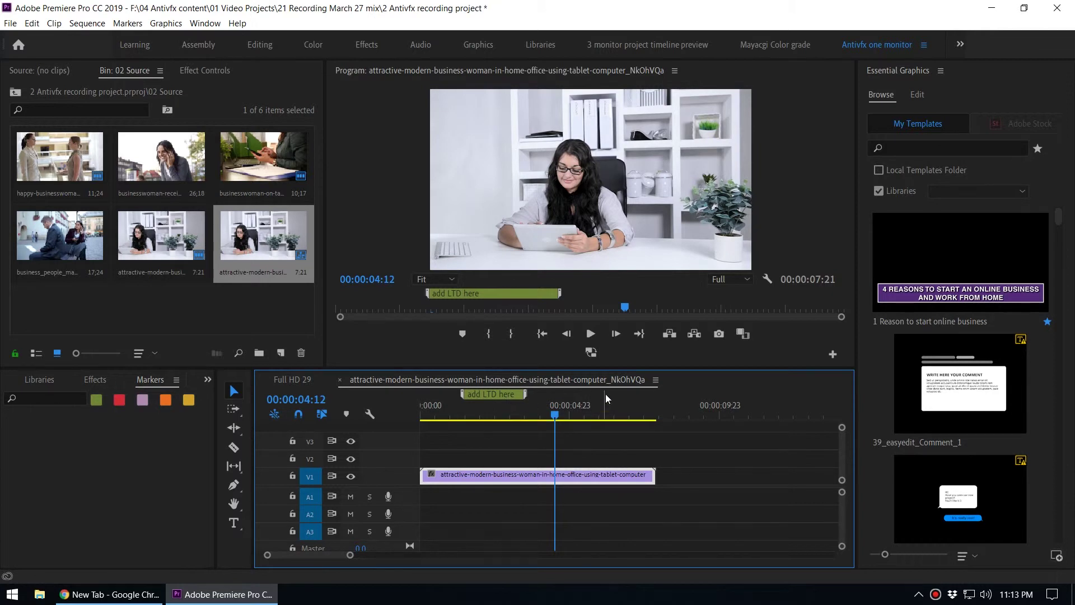
left_click(586, 443)
left_click(576, 477)
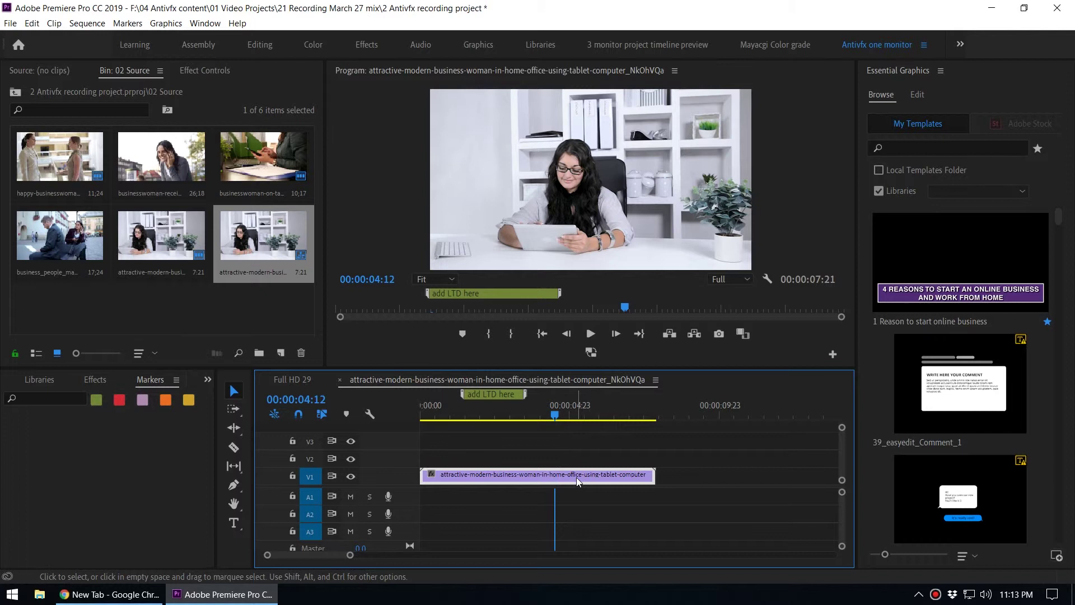
key("m")
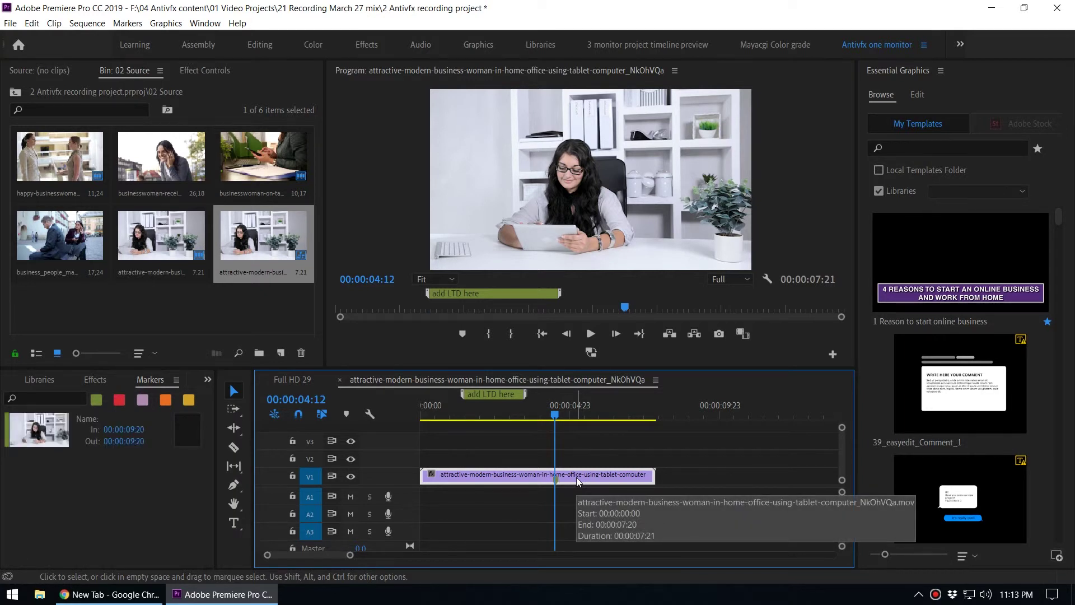
key("ctrl+z")
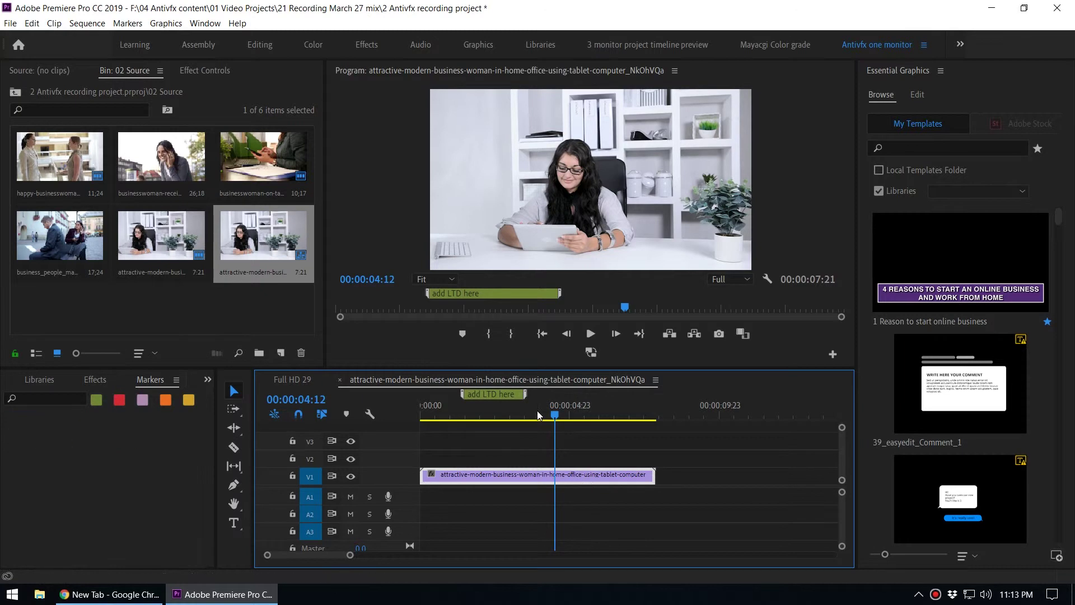
left_click_drag(555, 420, 561, 420)
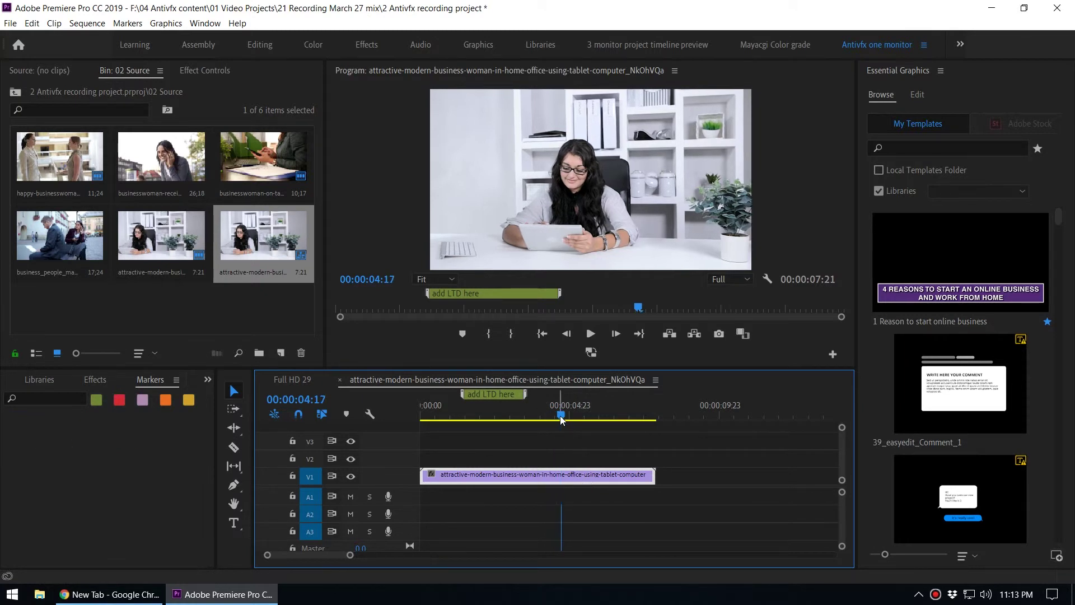
key("m")
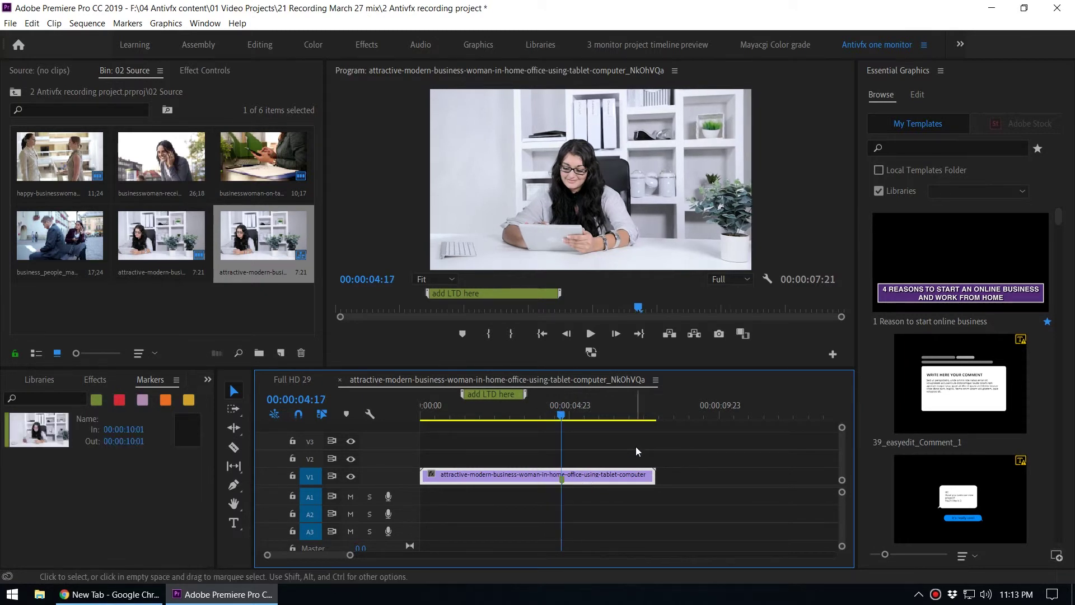
key("ctrl+z")
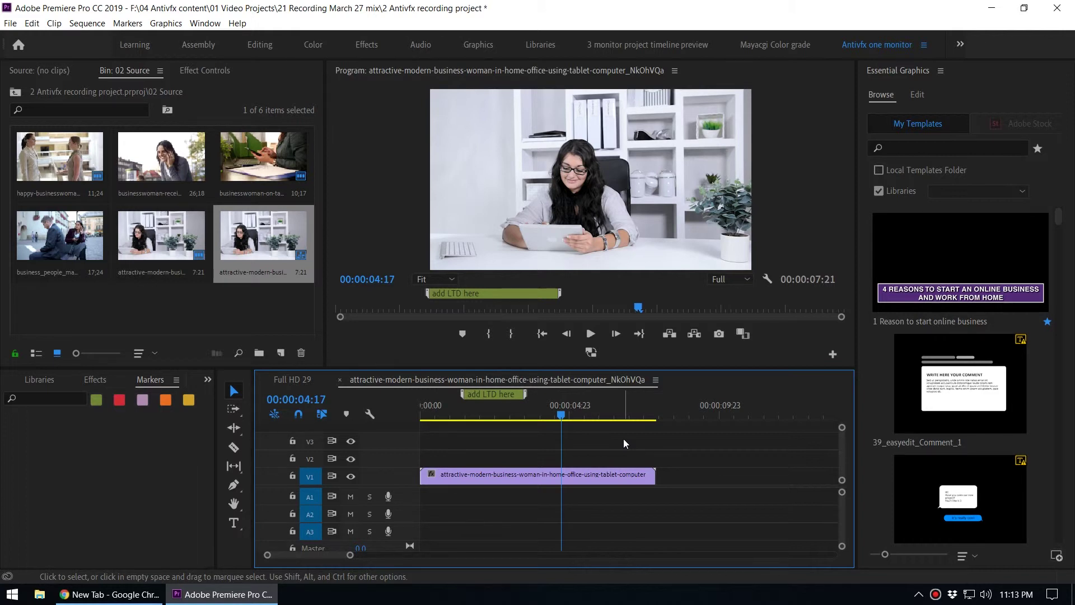
Step: Add a marker at 00:00:04:17 commented 'Add mogret element' with a 00:00:02:00 duration
key("m")
key("m")
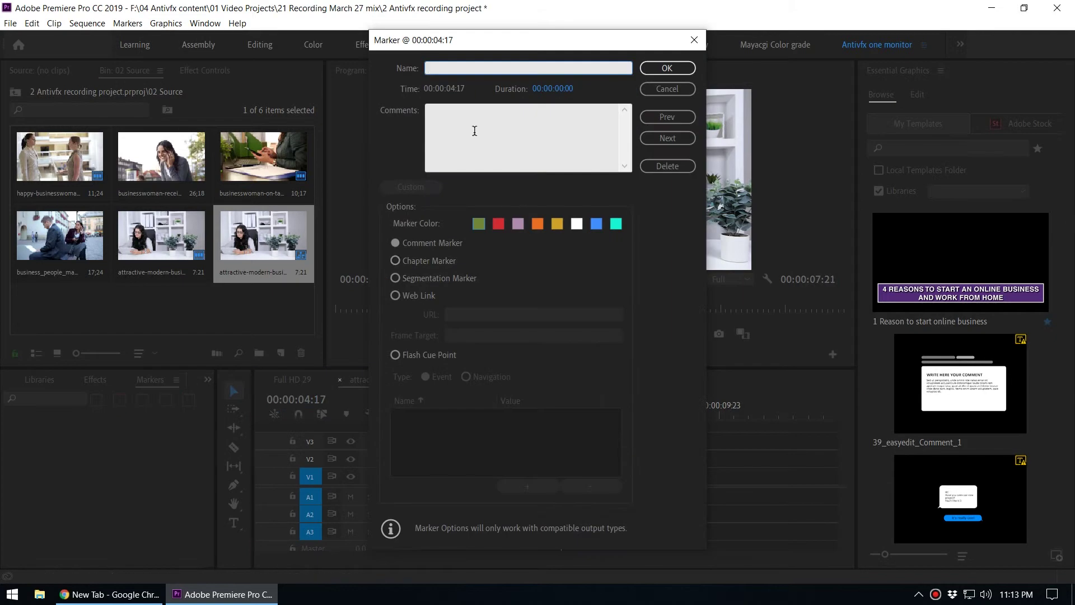
left_click(474, 129)
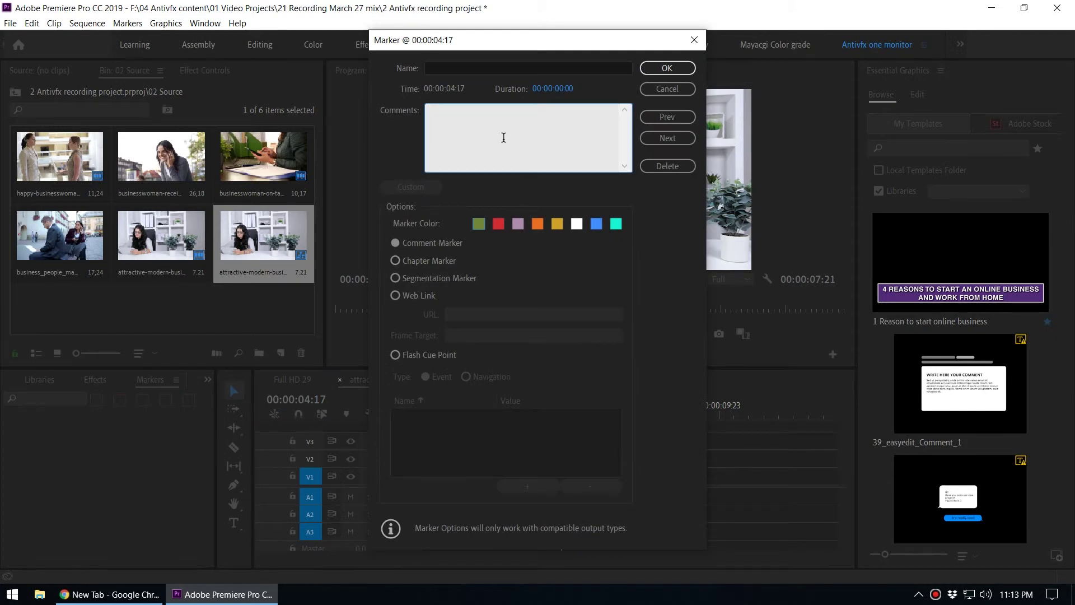
mouse_move(492, 41)
left_mouse_down()
mouse_move(758, 104)
mouse_move(622, 65)
mouse_move(739, 124)
mouse_move(638, 39)
left_mouse_up()
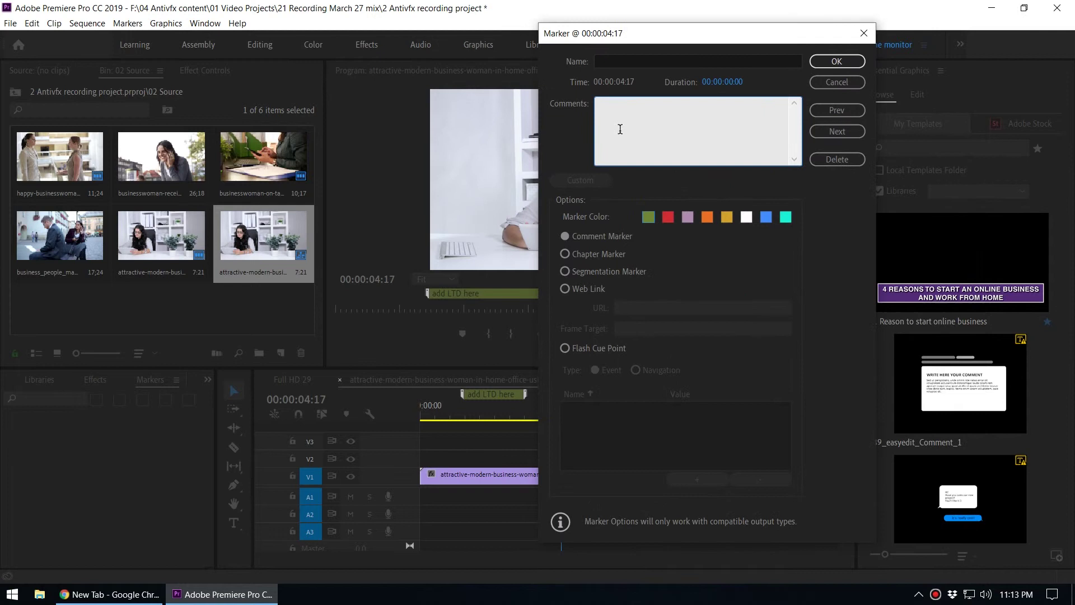
type("Add mogret element")
left_click(738, 83)
type("200")
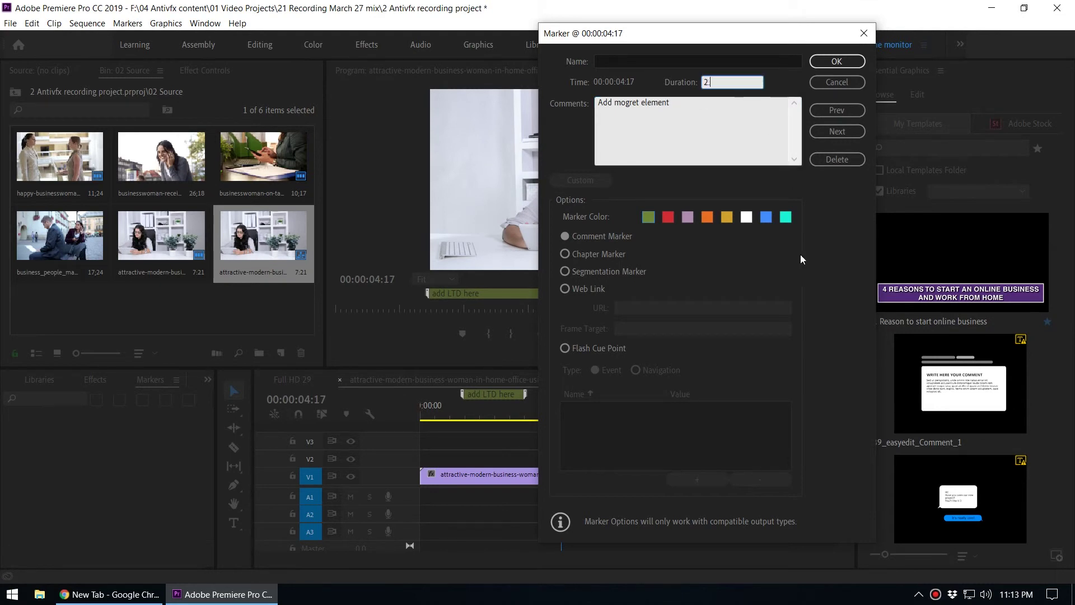
key("Tab")
Step: Make the second marker red and apply its settings
left_click(748, 218)
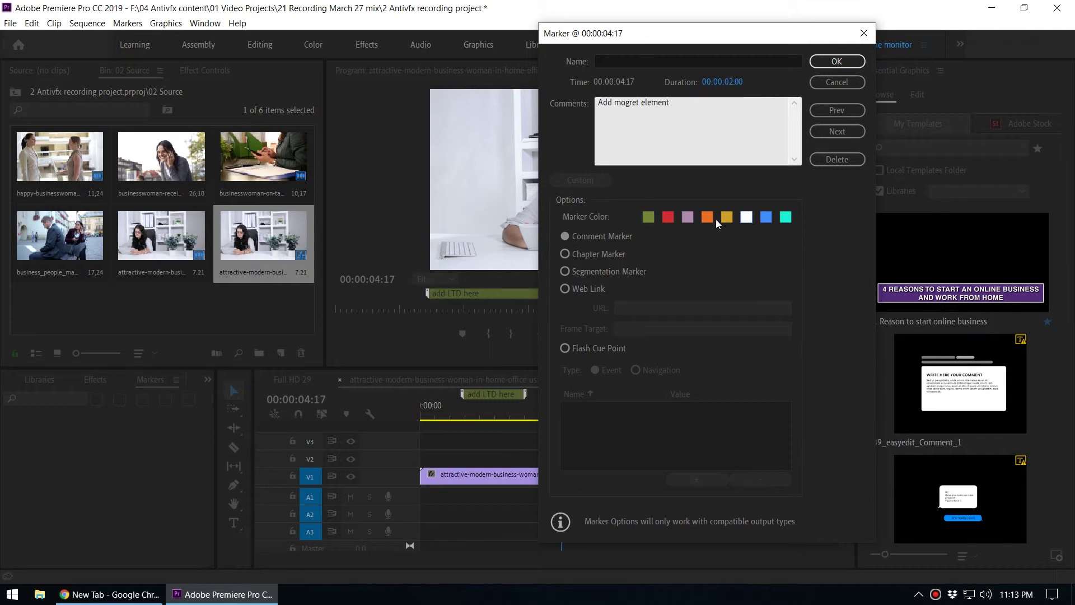
left_click(706, 218)
left_click_drag(660, 35, 734, 93)
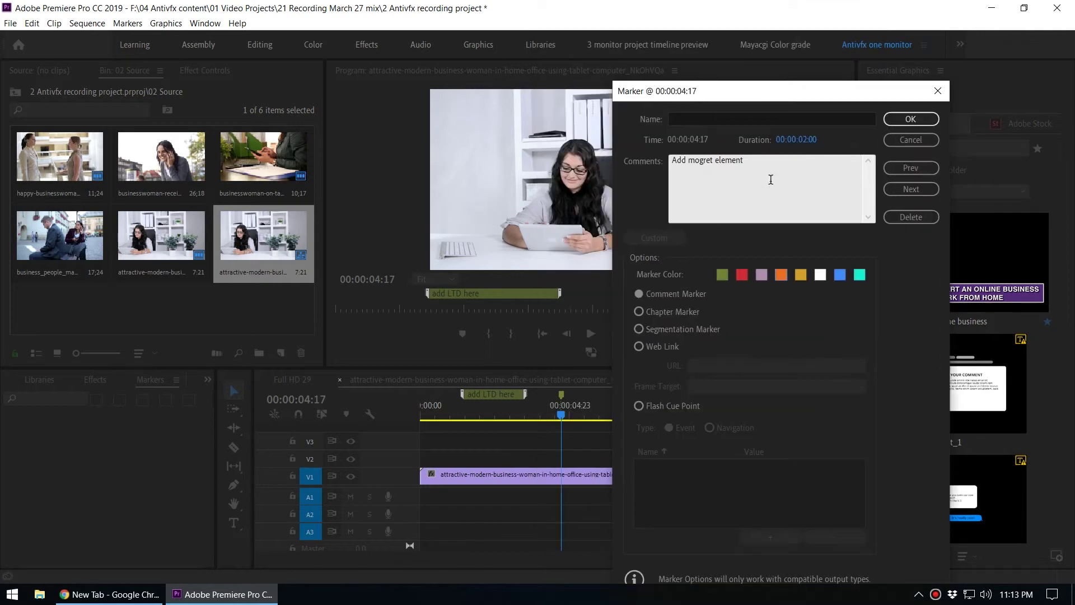
left_click(860, 275)
left_click(743, 274)
left_click(911, 119)
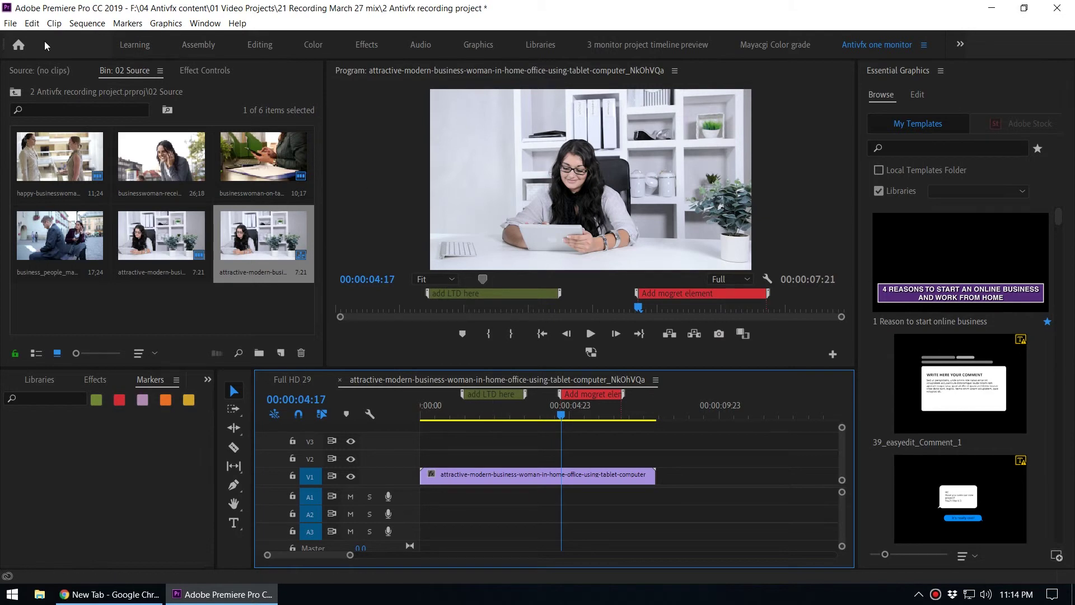
Step: Start a File > Export > Markers export with File Type set to Web Page (*.html)
left_click(7, 25)
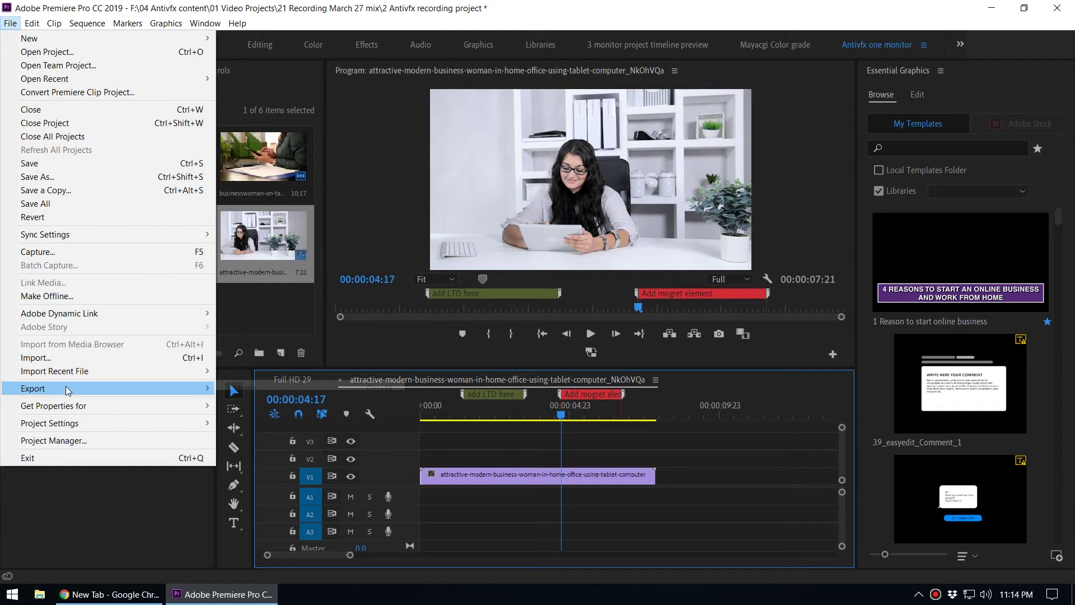
mouse_move(132, 391)
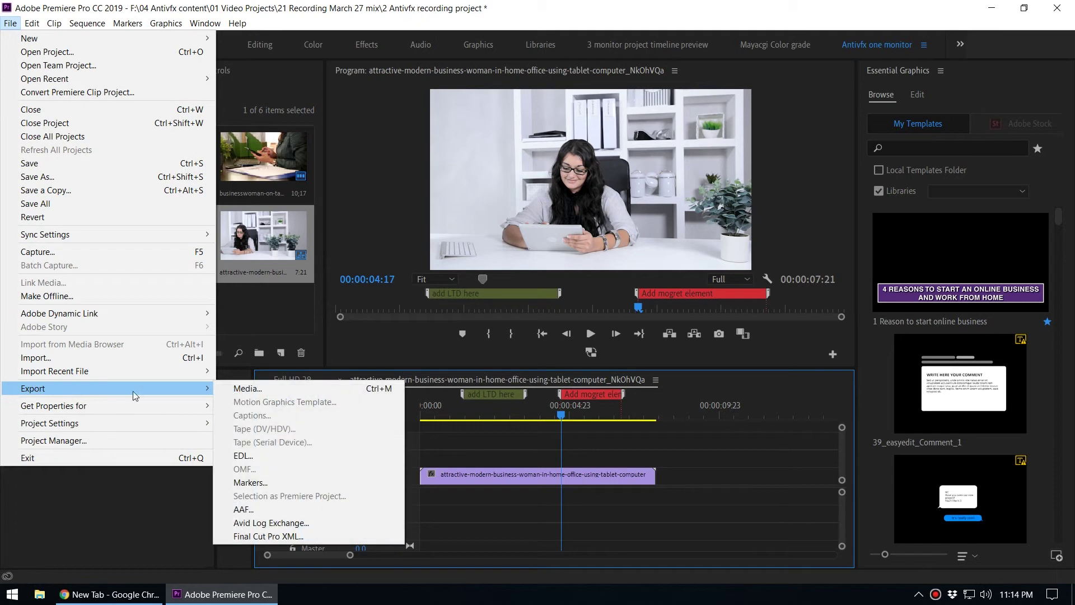
left_click(284, 482)
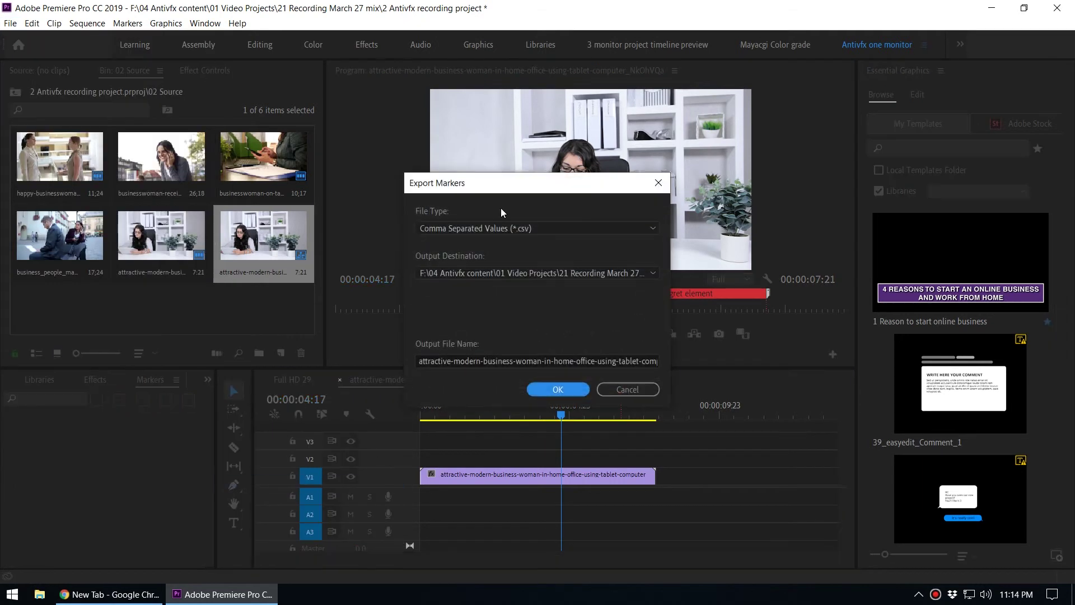
left_click_drag(508, 188, 424, 178)
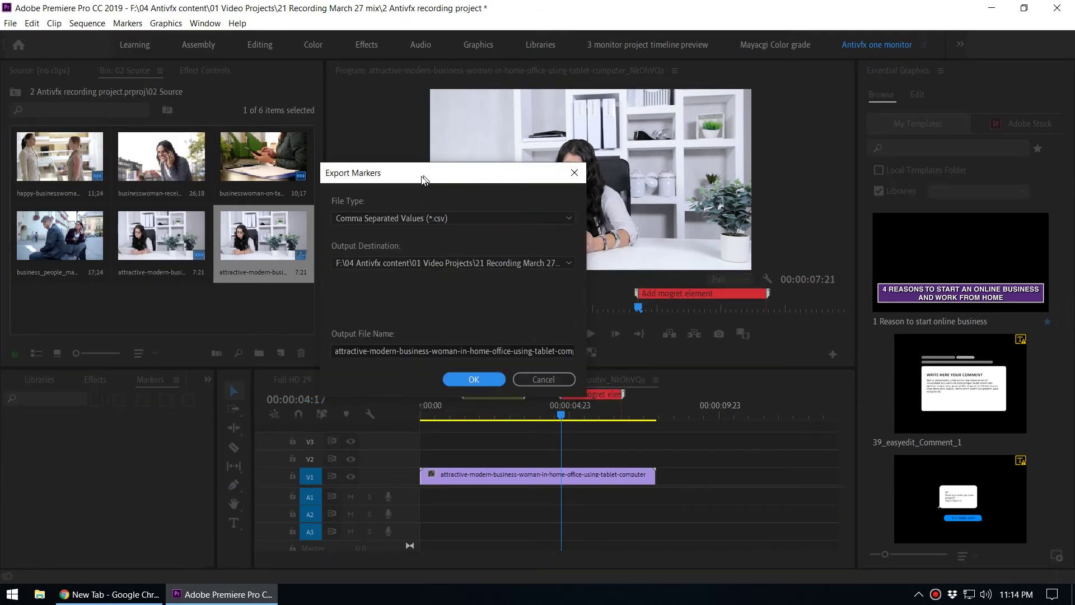
left_click(399, 218)
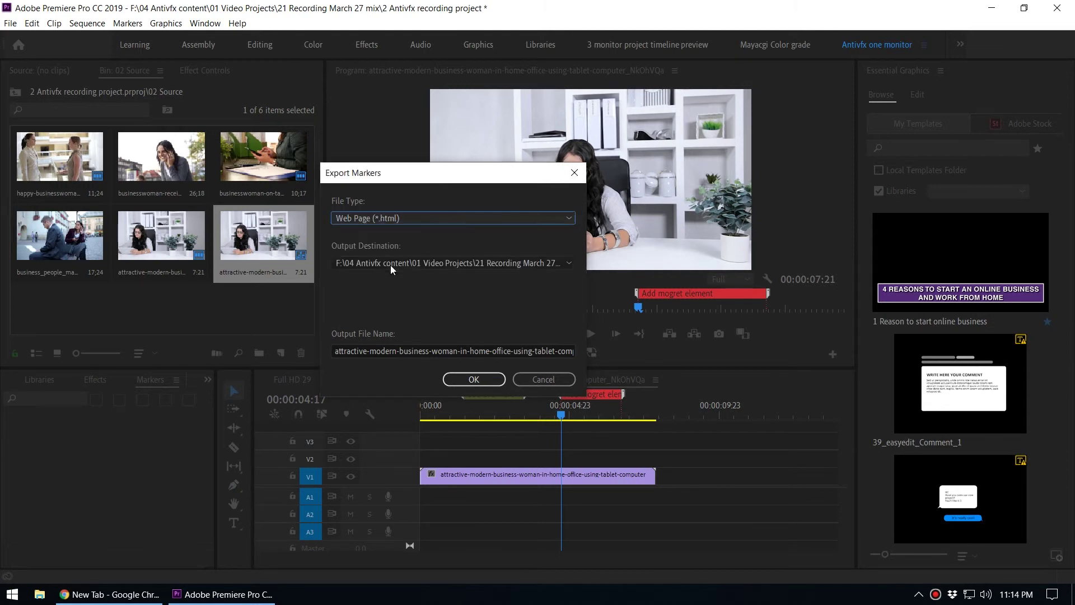
left_click(391, 265)
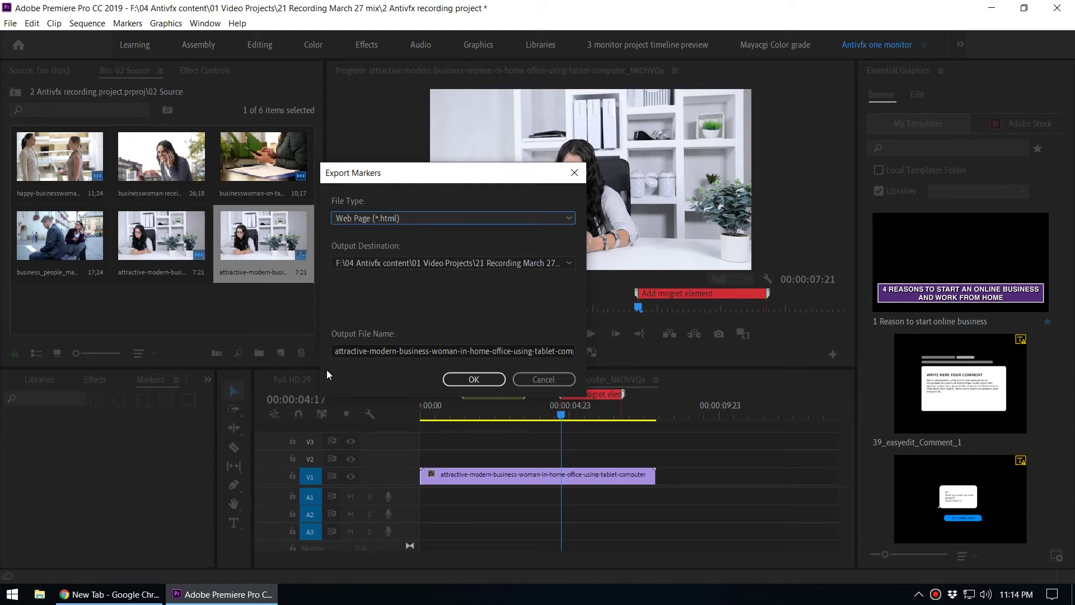
Step: Export the markers as 'Markets test' and open the HTML report in Chrome
left_click(342, 350)
double_click(341, 350)
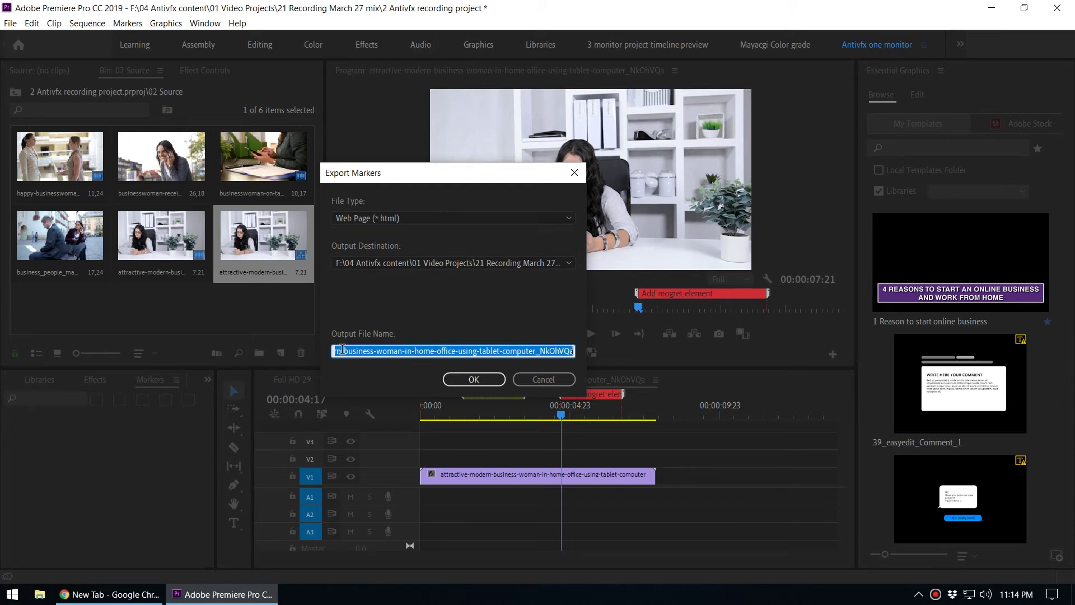
type("Markets")
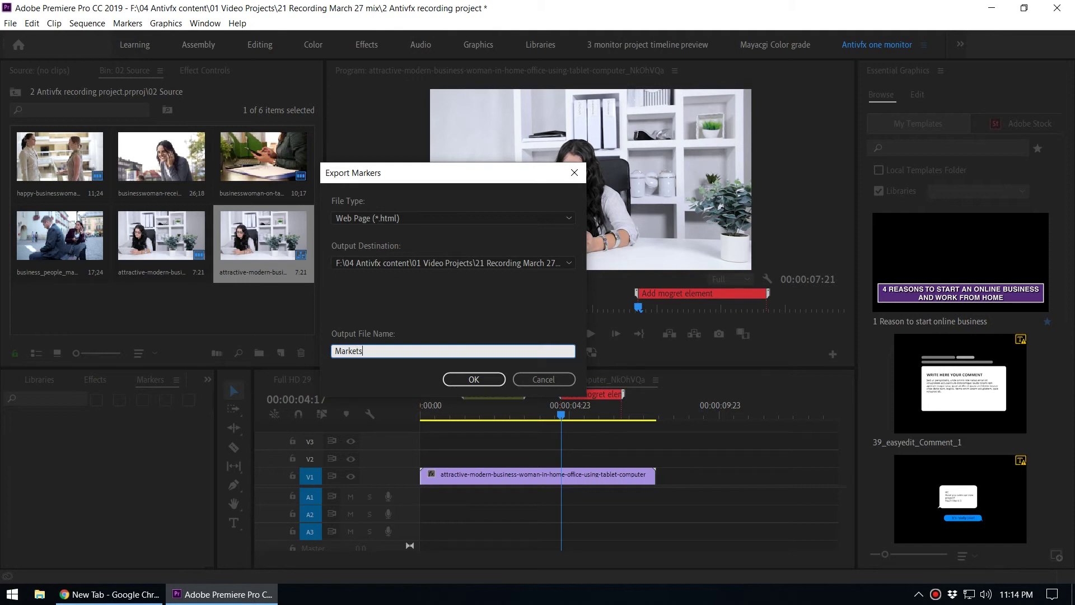
type(" test")
left_click(465, 382)
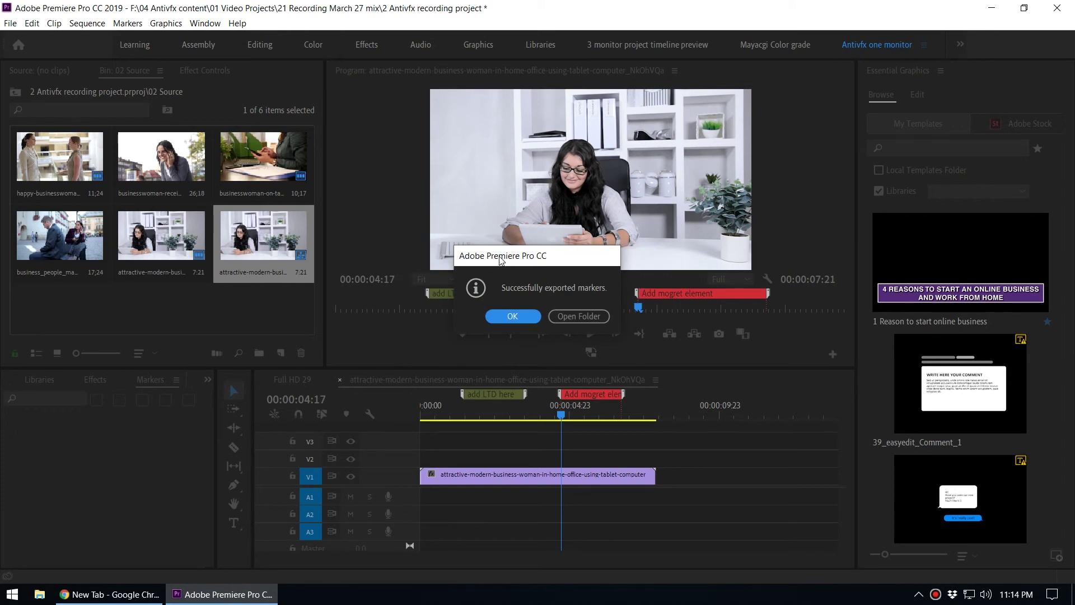
left_click_drag(501, 261, 473, 261)
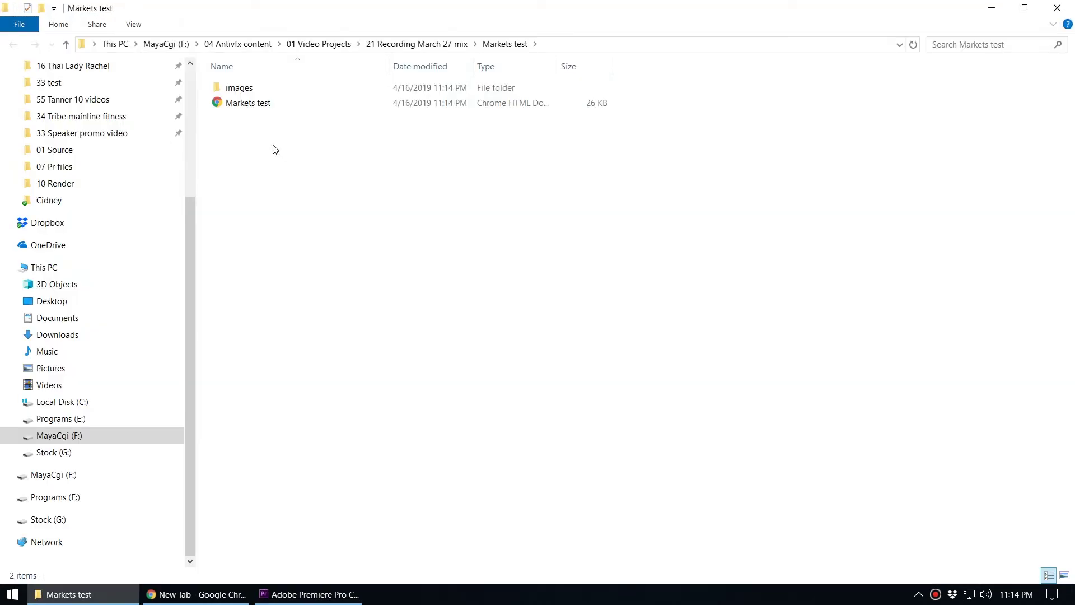
double_click(227, 105)
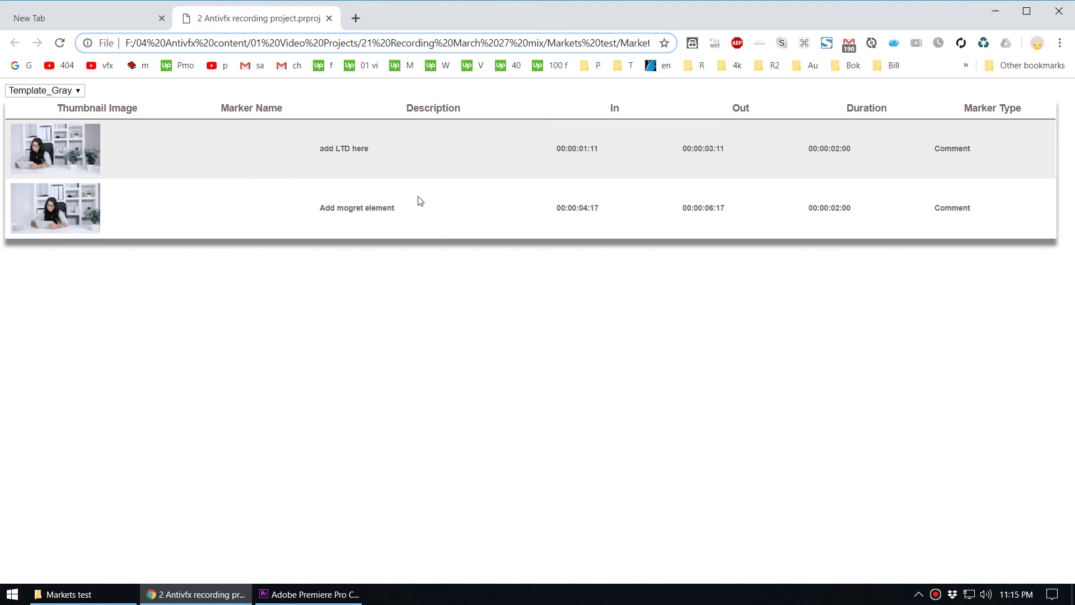
Step: Close the browser, return to Premiere Pro and start another markers export
left_click(990, 13)
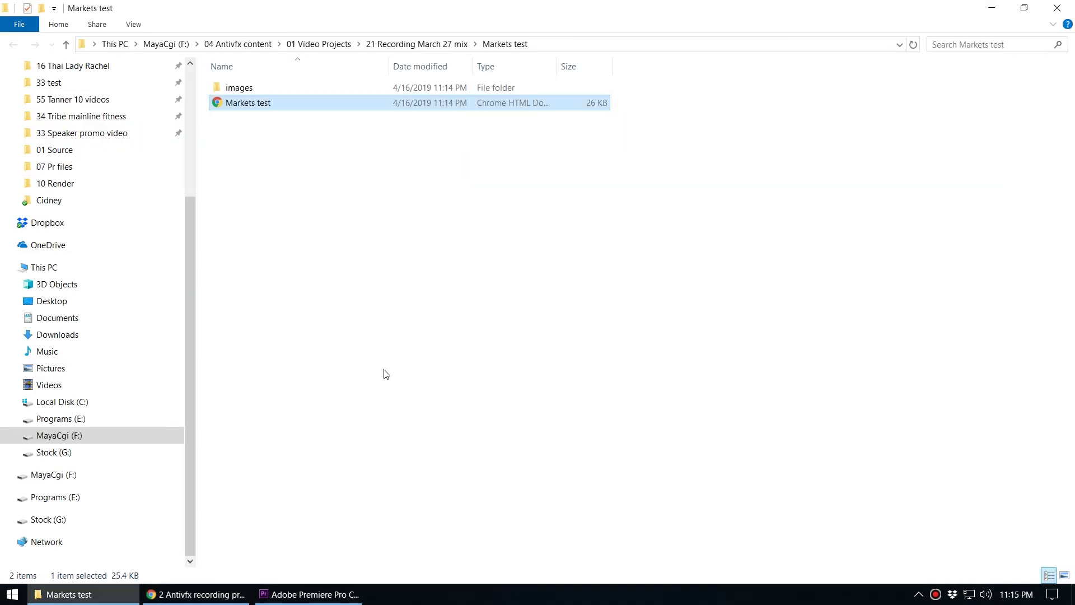
left_click(308, 594)
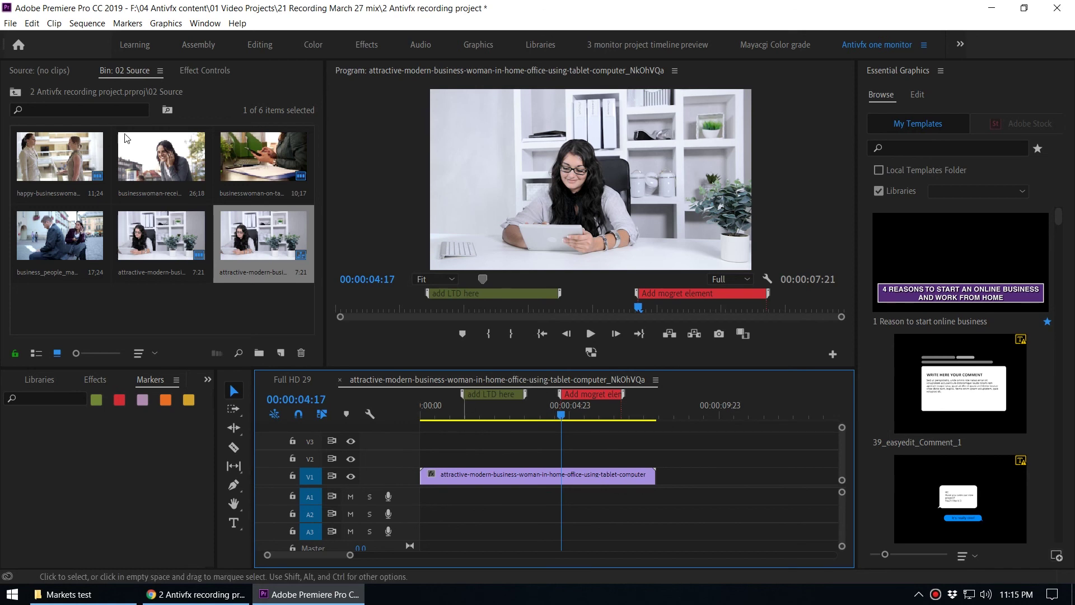
left_click(10, 23)
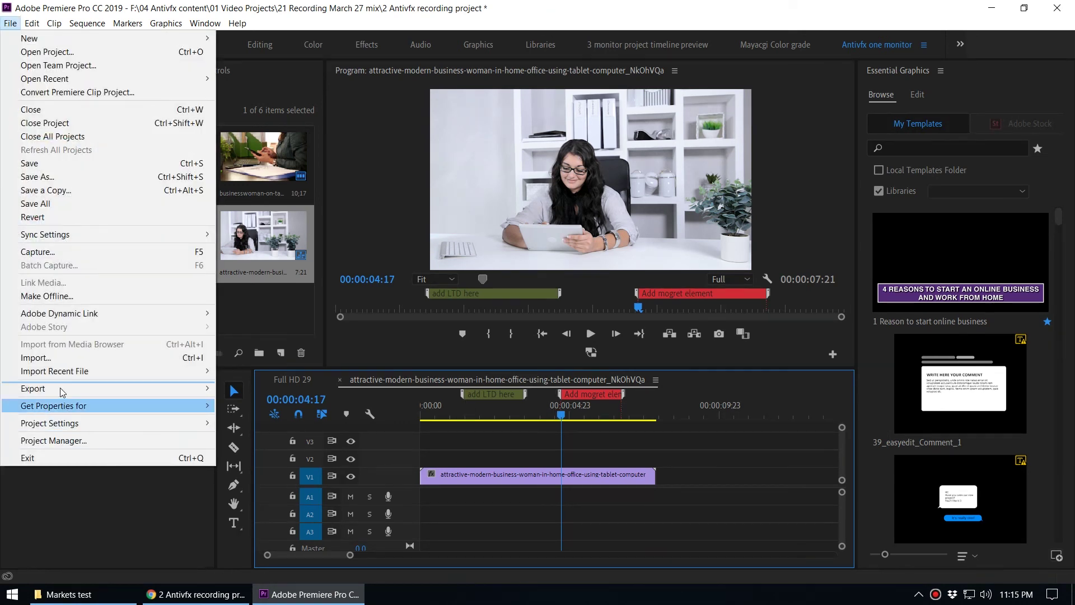
mouse_move(62, 389)
left_click(263, 482)
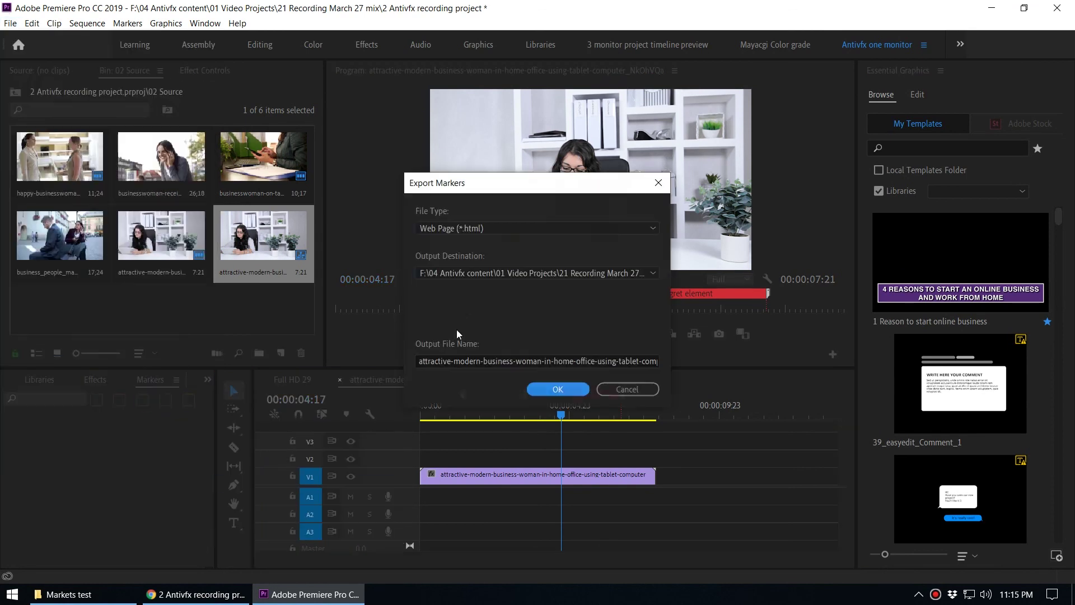
Step: Choose Comma Separated Values (*.csv) as the file type, then cancel the export
left_click(462, 228)
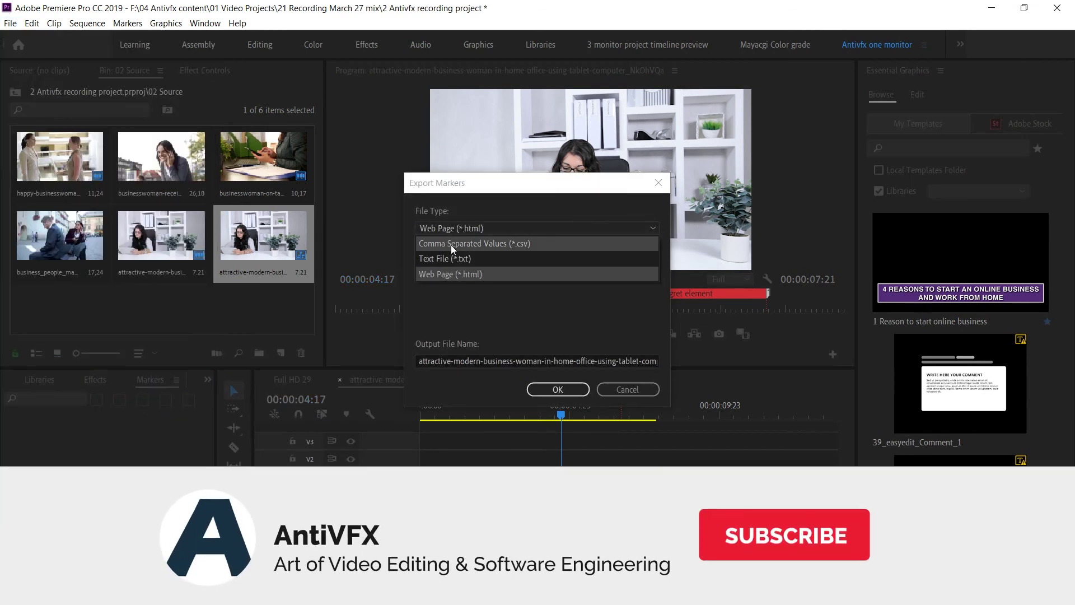
left_click(452, 244)
left_click_drag(453, 193, 416, 194)
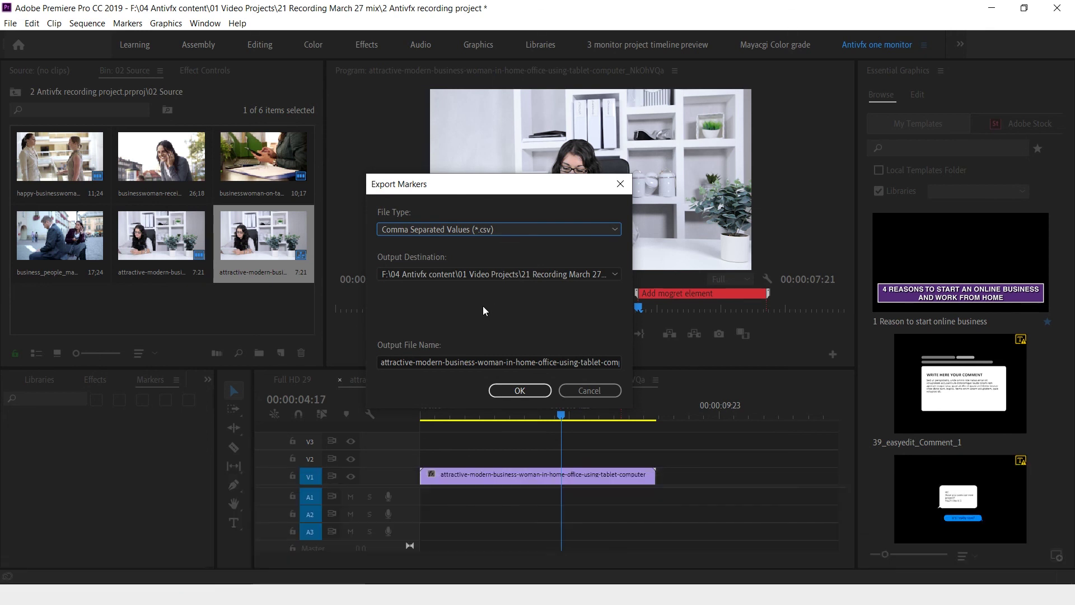
left_click(585, 392)
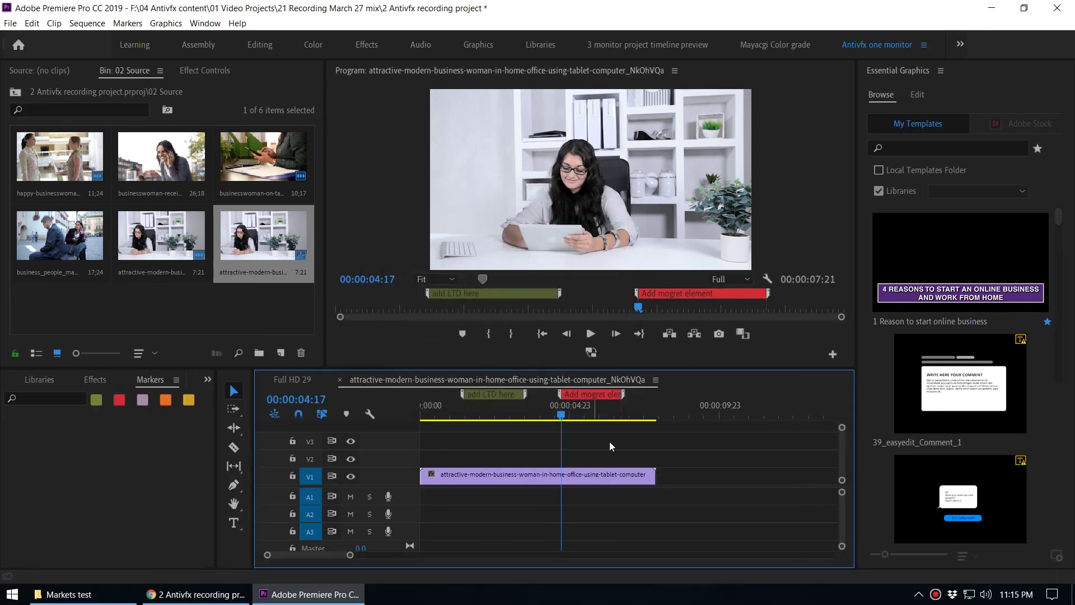